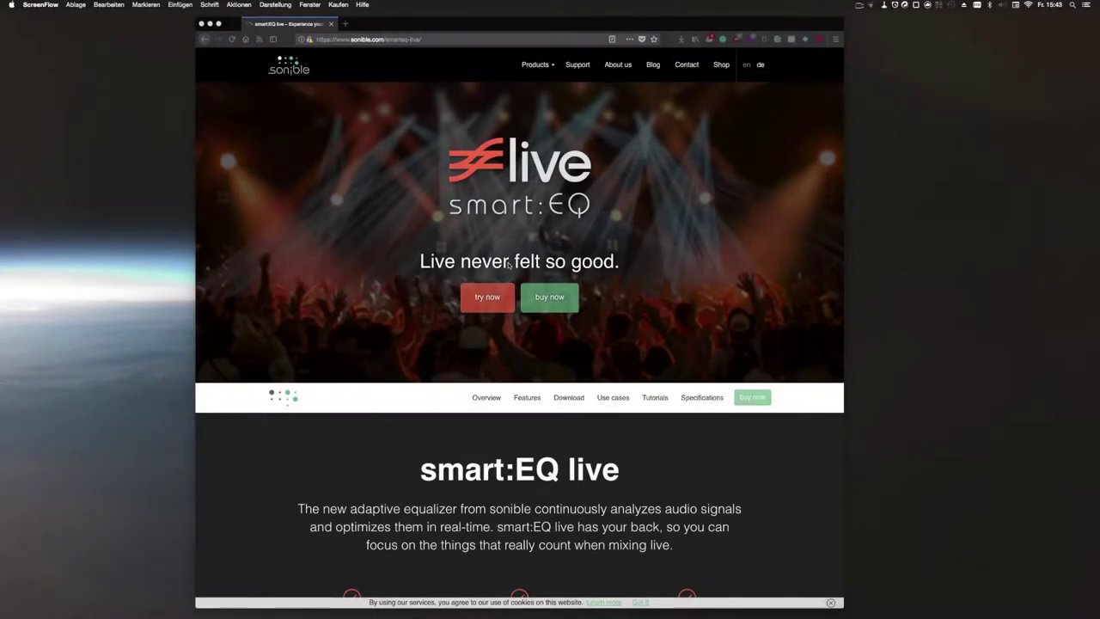
- Read through the smart:EQ live product description in the browser, highlighting its feature summary
{"action": "scroll", "coordinate": [507, 263], "scroll_direction": "down", "scroll_amount": 4}
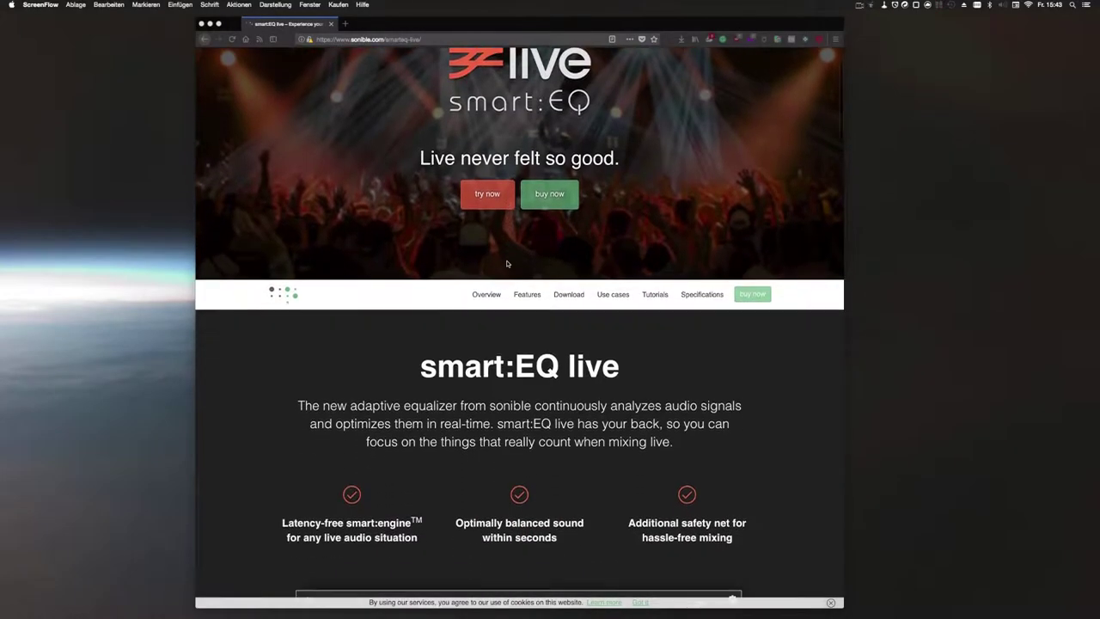
{"action": "scroll", "coordinate": [507, 263], "scroll_direction": "down", "scroll_amount": 5}
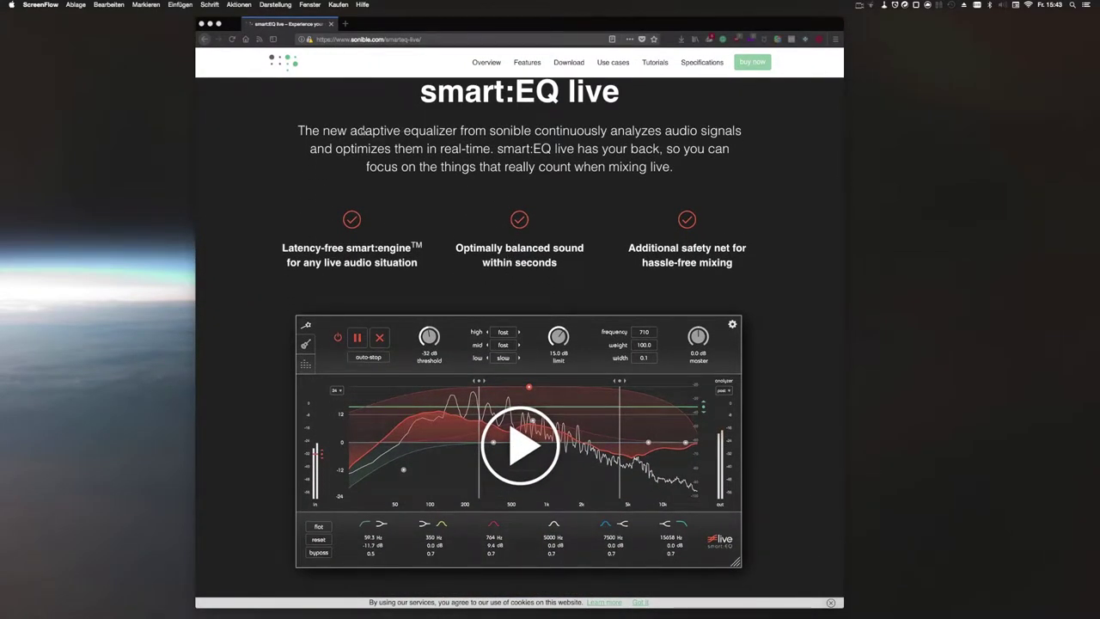
{"action": "left_click", "coordinate": [422, 127]}
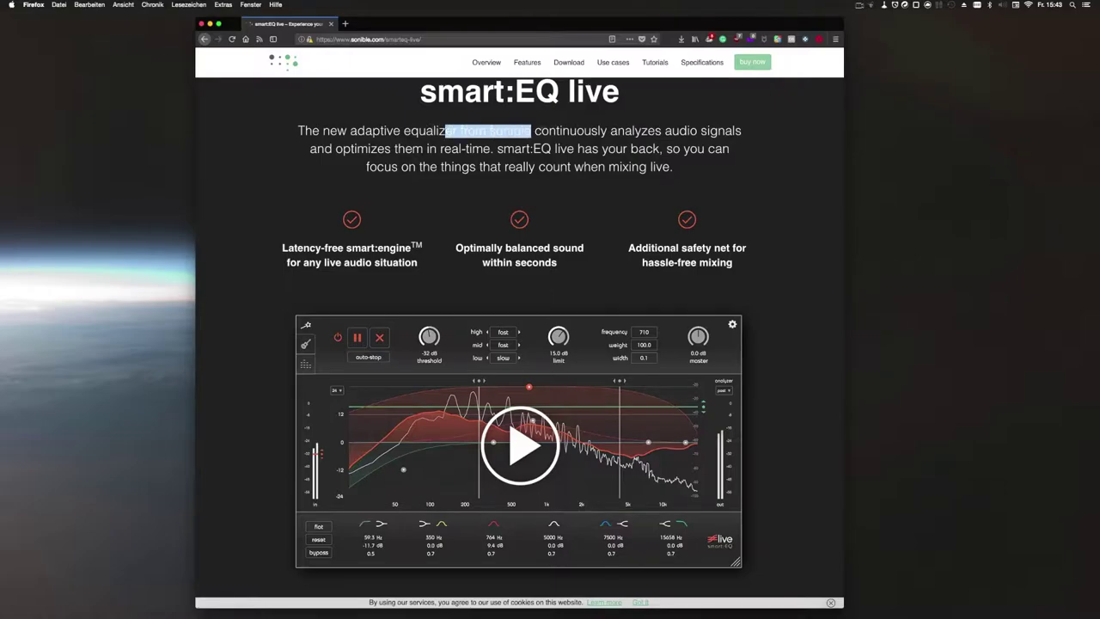
{"action": "left_click_drag", "start_coordinate": [718, 131], "coordinate": [615, 149]}
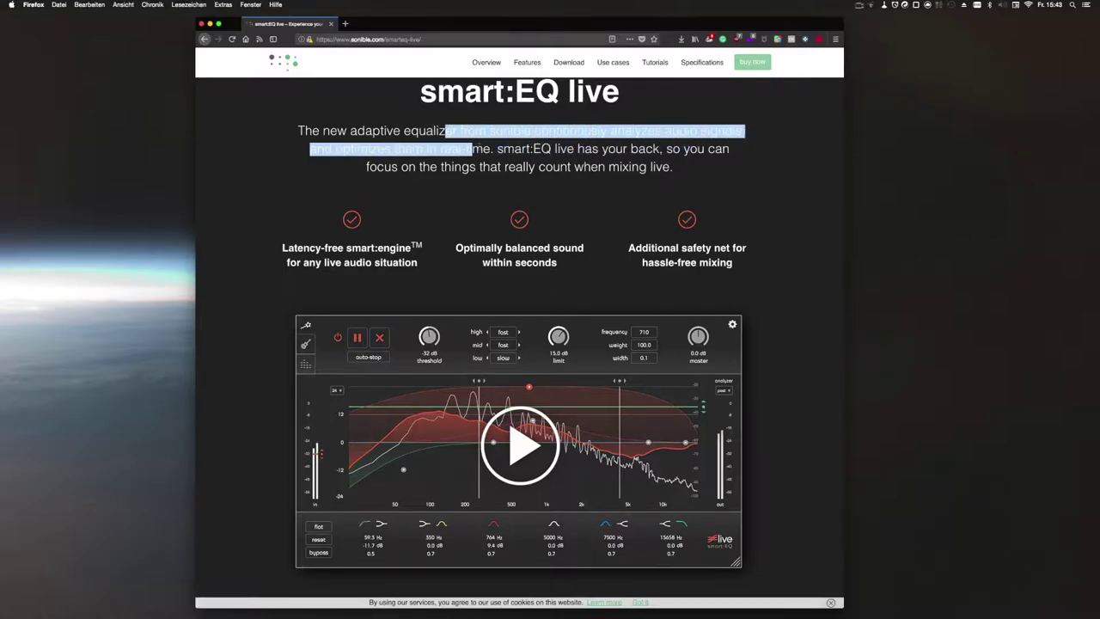
{"action": "left_click", "coordinate": [528, 176]}
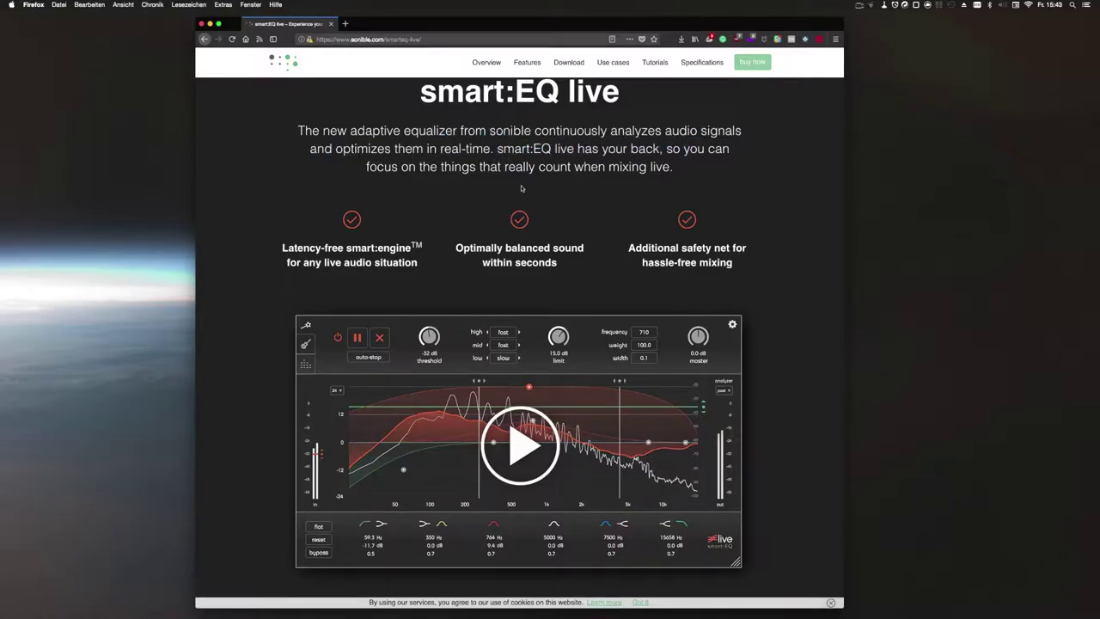
{"action": "scroll", "coordinate": [522, 186], "scroll_direction": "down", "scroll_amount": 2}
{"action": "scroll", "coordinate": [518, 191], "scroll_direction": "down", "scroll_amount": 1}
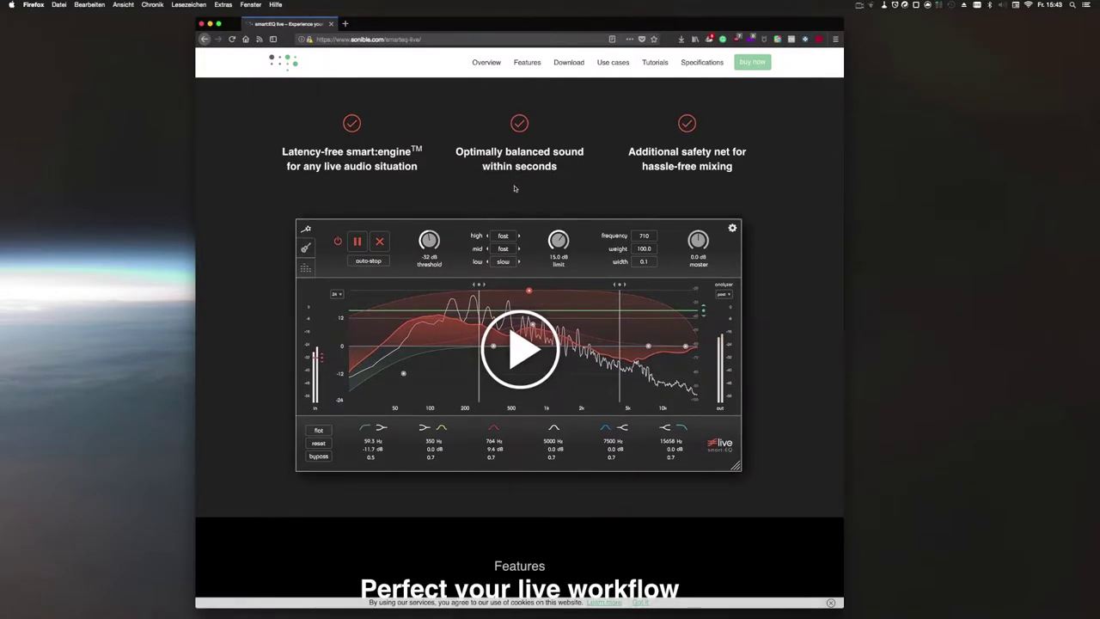
{"action": "scroll", "coordinate": [514, 189], "scroll_direction": "down", "scroll_amount": 5}
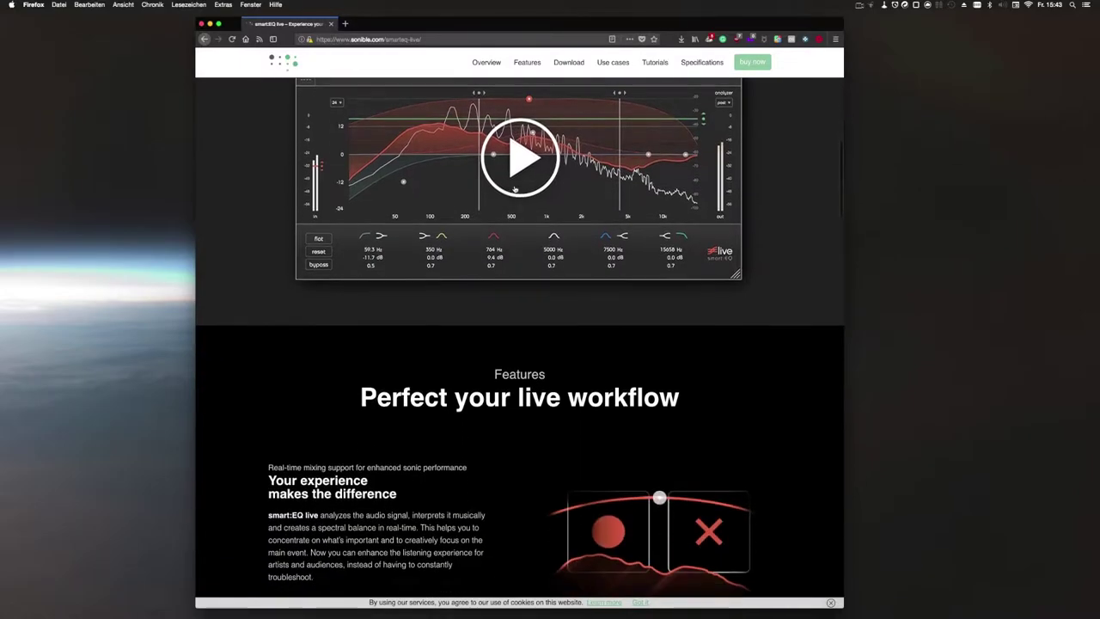
{"action": "scroll", "coordinate": [514, 188], "scroll_direction": "down", "scroll_amount": 8}
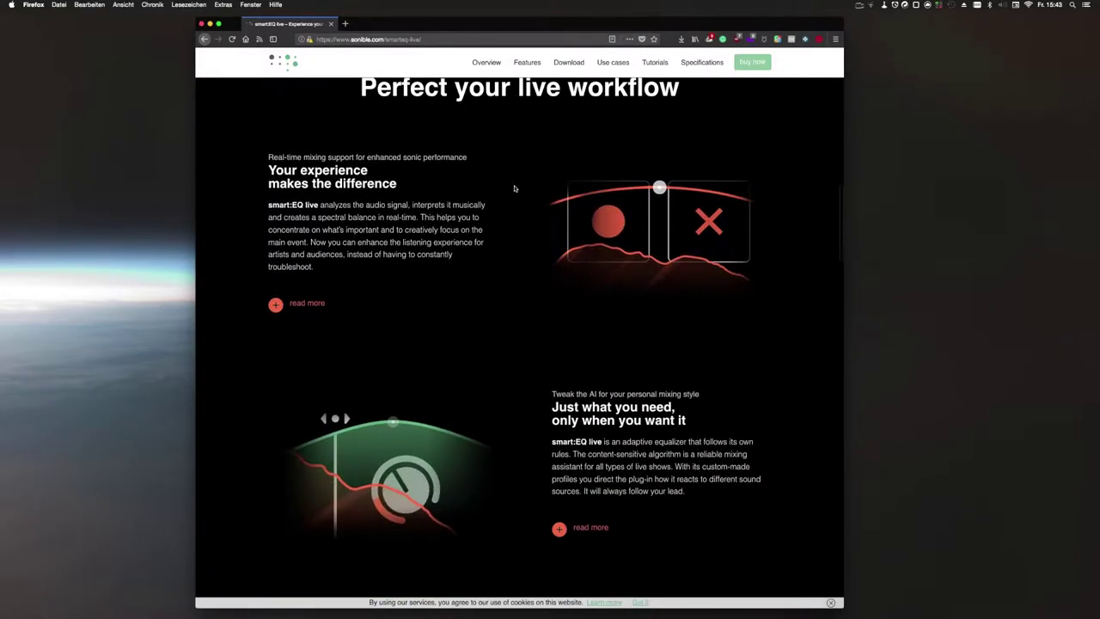
{"action": "scroll", "coordinate": [514, 189], "scroll_direction": "down", "scroll_amount": 10}
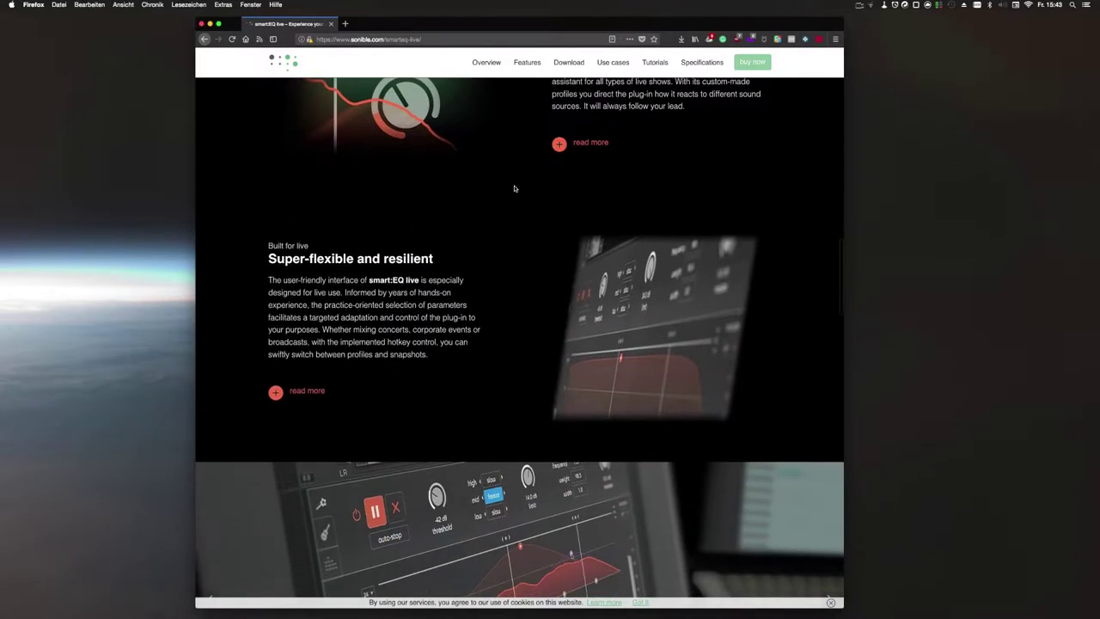
{"action": "scroll", "coordinate": [515, 188], "scroll_direction": "down", "scroll_amount": 6}
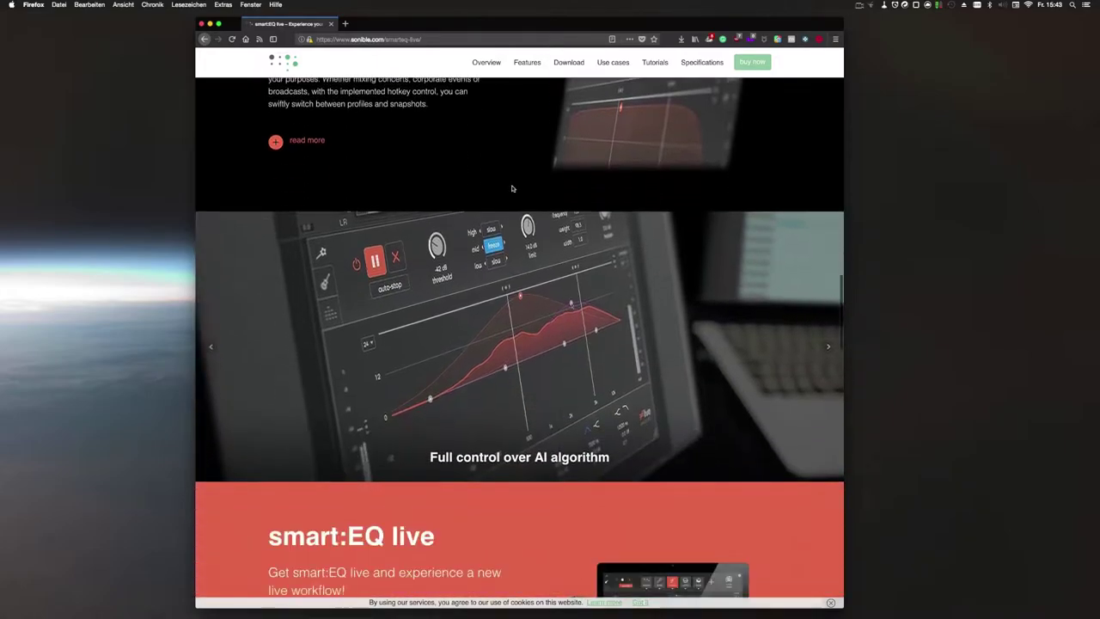
{"action": "scroll", "coordinate": [512, 189], "scroll_direction": "down", "scroll_amount": 6}
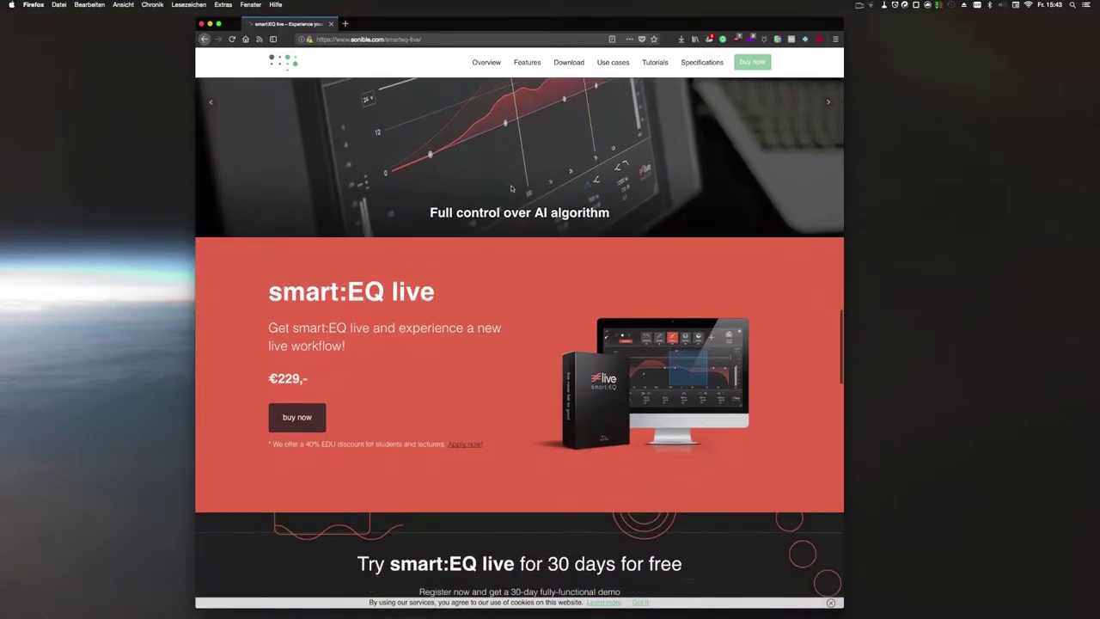
{"action": "scroll", "coordinate": [511, 188], "scroll_direction": "down", "scroll_amount": 3}
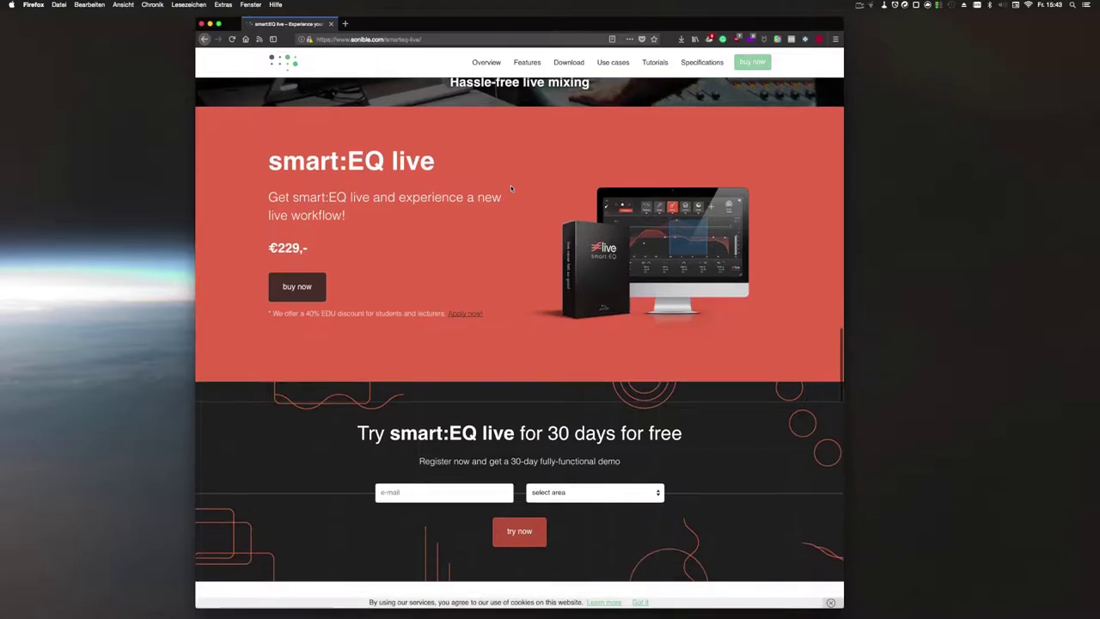
{"action": "scroll", "coordinate": [510, 188], "scroll_direction": "down", "scroll_amount": 7}
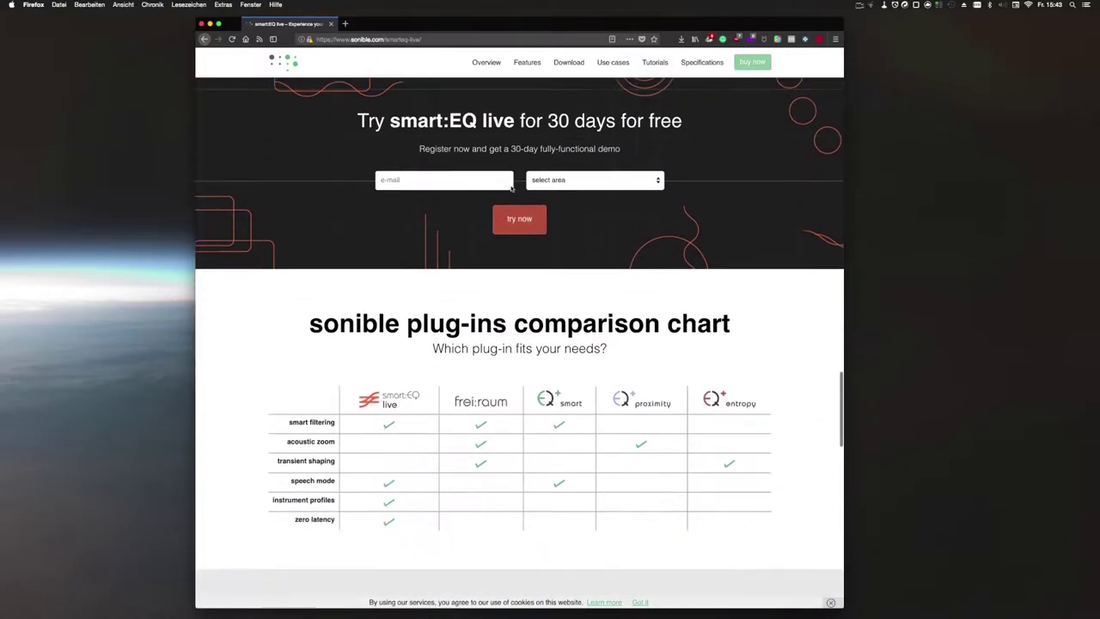
{"action": "scroll", "coordinate": [511, 189], "scroll_direction": "down", "scroll_amount": 1}
- Raise the EQ-2 low band frequency from 33.2 Hz to about 40 Hz
{"action": "scroll", "coordinate": [509, 185], "scroll_direction": "up", "scroll_amount": 15}
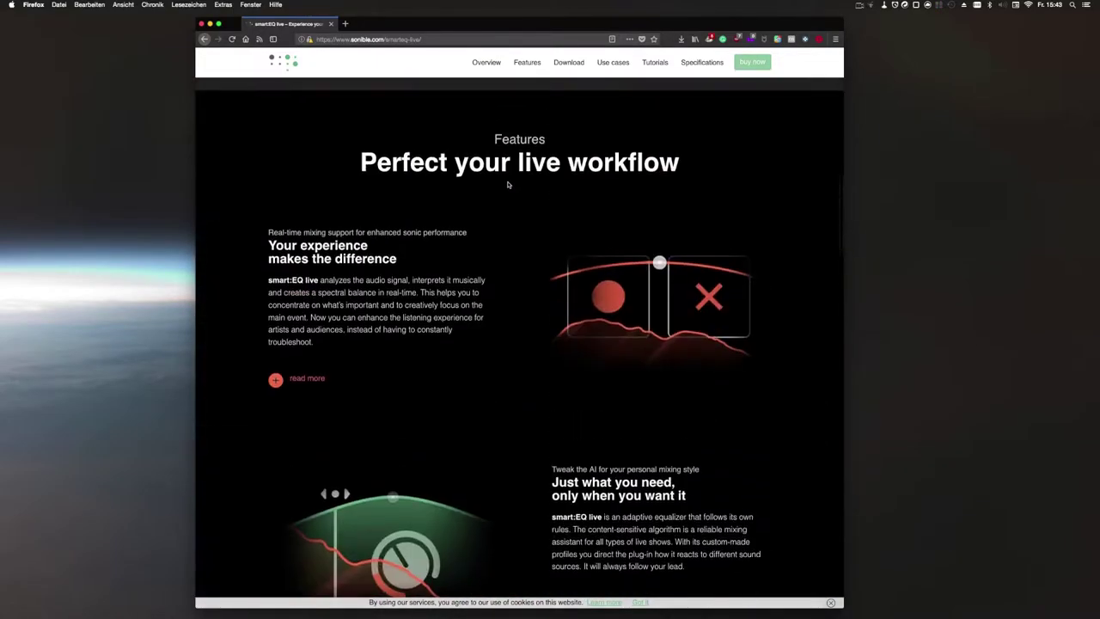
{"action": "scroll", "coordinate": [508, 185], "scroll_direction": "up", "scroll_amount": 15}
{"action": "scroll", "coordinate": [507, 185], "scroll_direction": "down", "scroll_amount": 5}
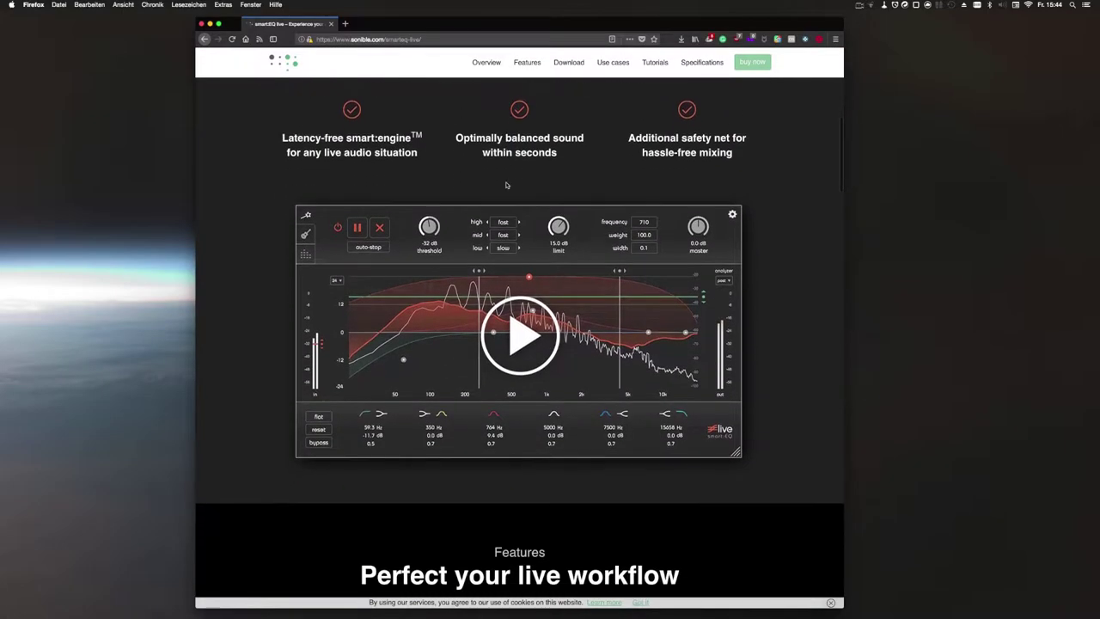
{"action": "scroll", "coordinate": [507, 185], "scroll_direction": "up", "scroll_amount": 1}
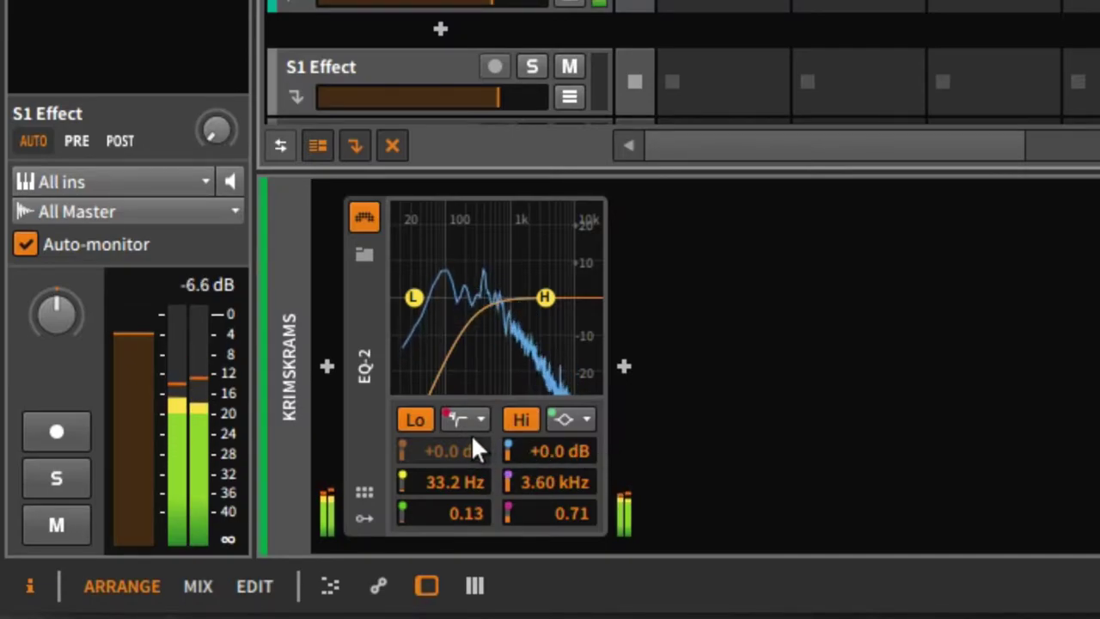
{"action": "mouse_move", "coordinate": [436, 482]}
{"action": "left_mouse_down"}
{"action": "mouse_move", "coordinate": [437, 463]}
{"action": "mouse_move", "coordinate": [452, 483]}
{"action": "left_mouse_up"}
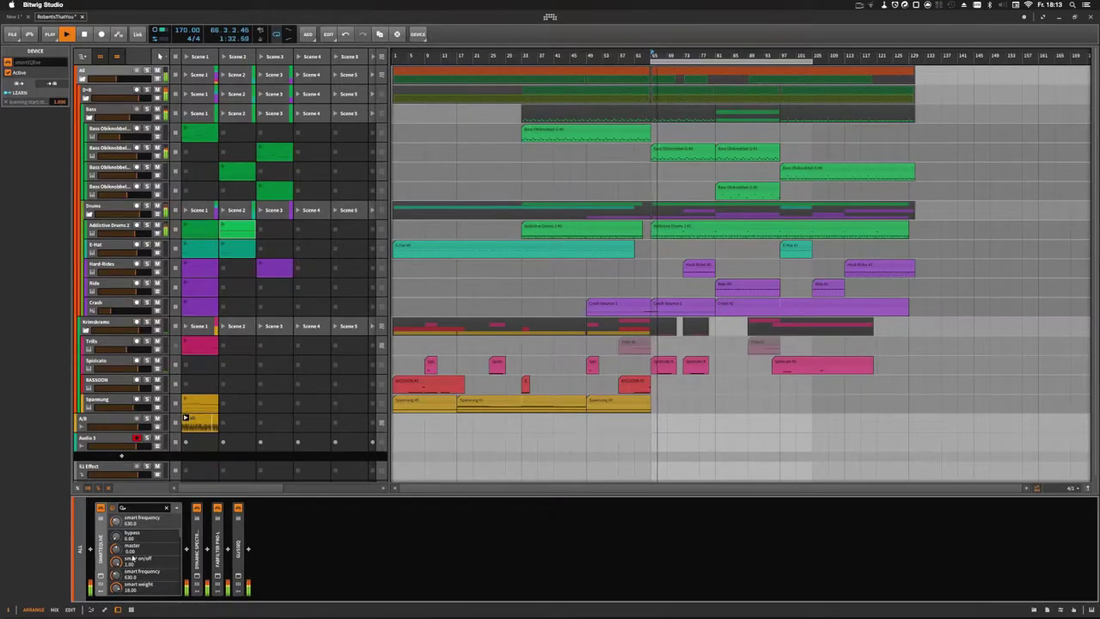
- Learn the master mix in smart:EQ live with auto-stop on, weighting the curve to 568 Hz at 86.7
{"action": "left_click", "coordinate": [100, 575]}
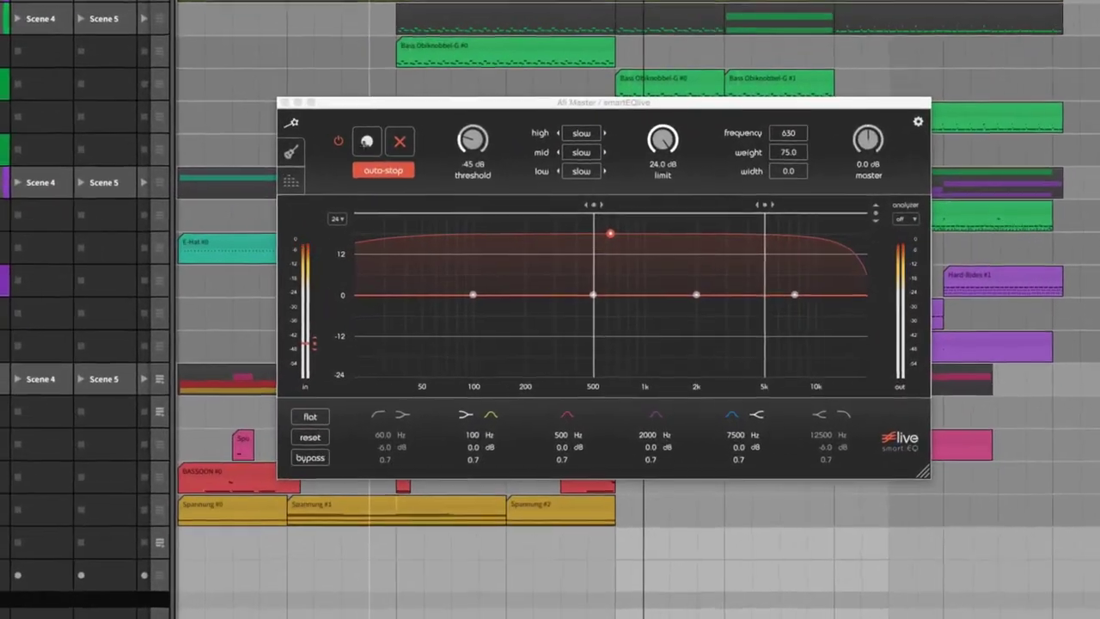
{"action": "left_click", "coordinate": [409, 155]}
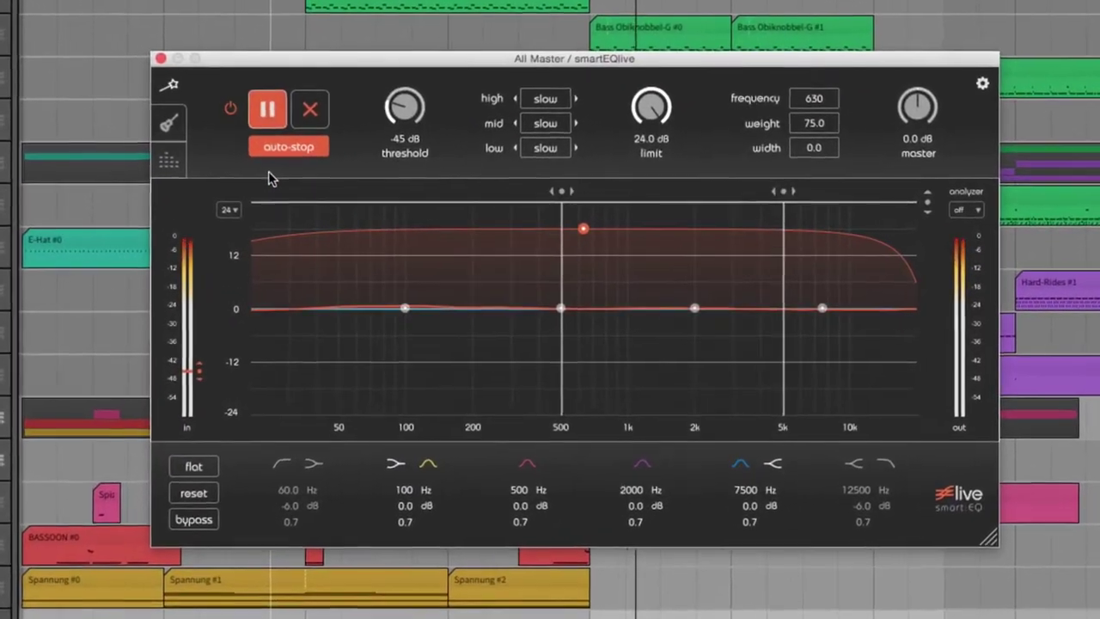
{"action": "left_click", "coordinate": [281, 162]}
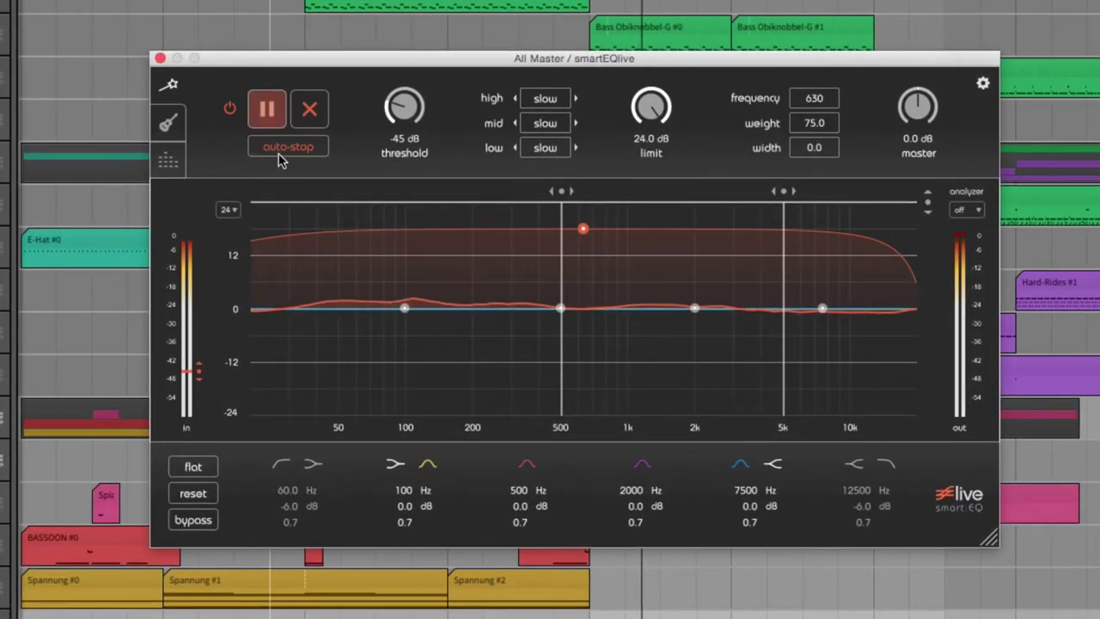
{"action": "left_click", "coordinate": [278, 154]}
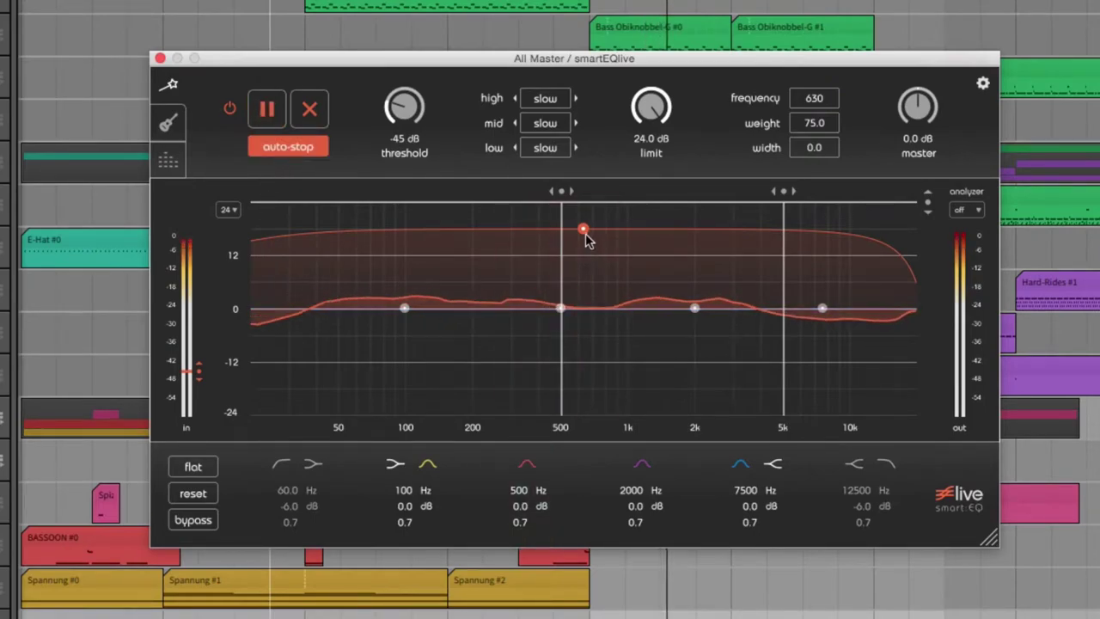
{"action": "mouse_move", "coordinate": [585, 234]}
{"action": "left_mouse_down"}
{"action": "mouse_move", "coordinate": [577, 303]}
{"action": "mouse_move", "coordinate": [572, 206]}
{"action": "mouse_move", "coordinate": [555, 427]}
{"action": "mouse_move", "coordinate": [573, 218]}
{"action": "left_mouse_up"}
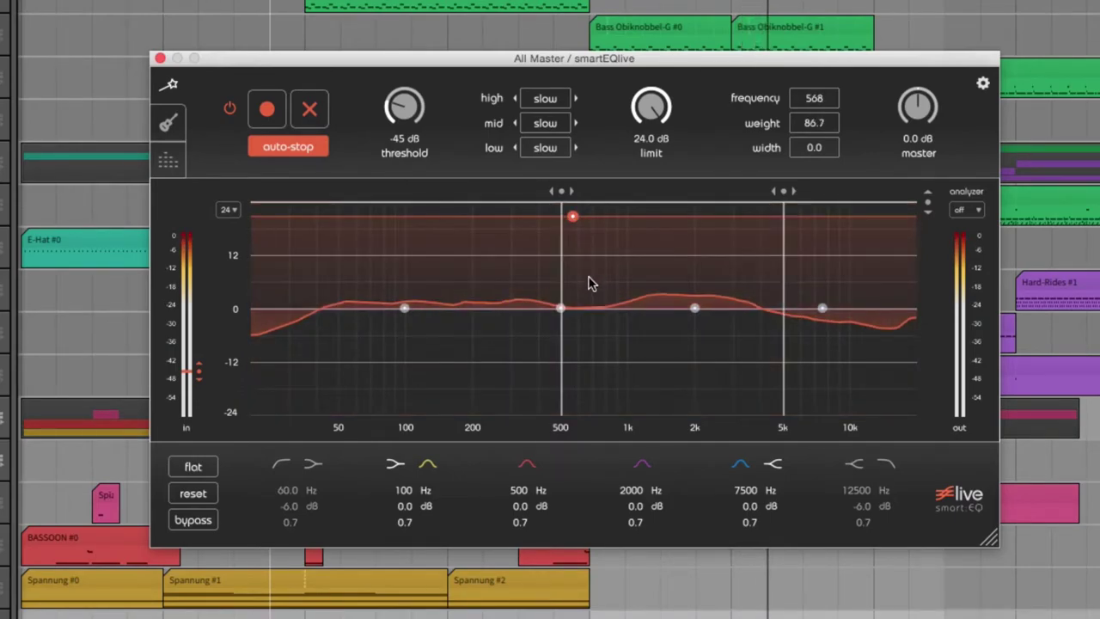
- Split the smart:EQ live bands at about 150 Hz and 5 kHz
{"action": "mouse_move", "coordinate": [666, 125]}
{"action": "left_mouse_down"}
{"action": "mouse_move", "coordinate": [662, 354]}
{"action": "mouse_move", "coordinate": [677, 108]}
{"action": "left_mouse_up"}
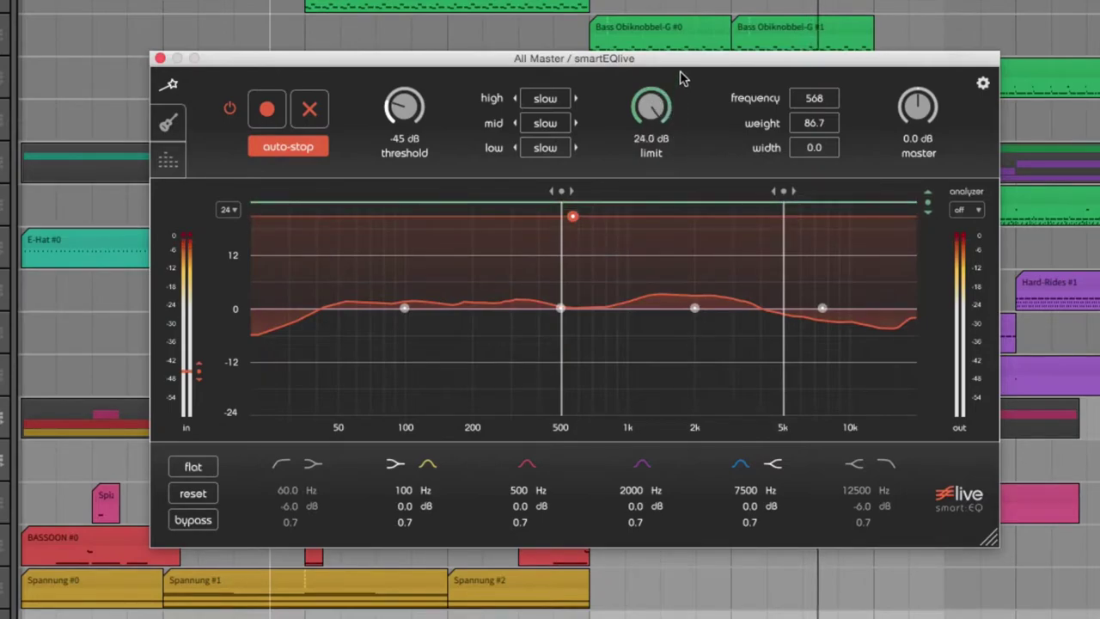
{"action": "left_click_drag", "start_coordinate": [576, 196], "coordinate": [461, 194]}
{"action": "left_click_drag", "start_coordinate": [786, 191], "coordinate": [777, 192]}
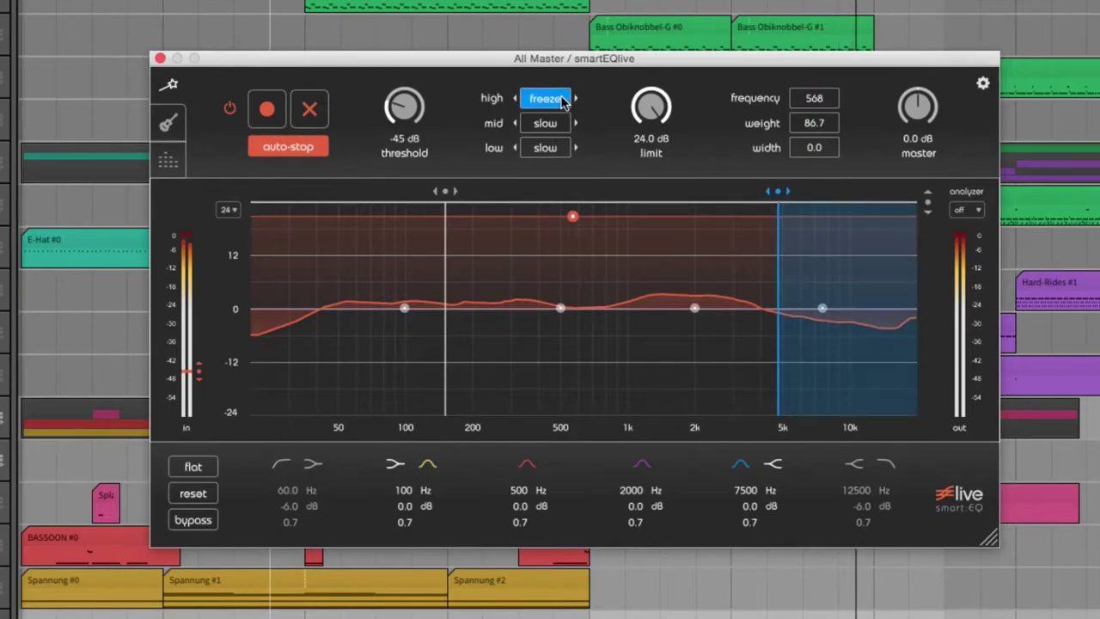
- Keep the mid and low adaptation speeds on slow and raise the threshold to -42 dB
{"action": "left_click", "coordinate": [558, 124]}
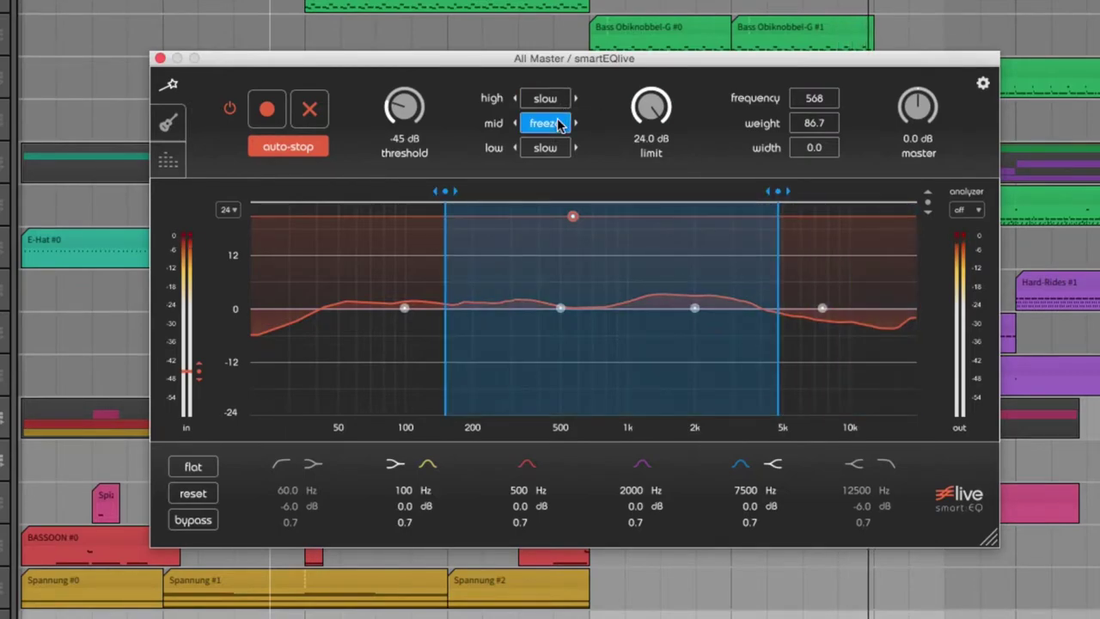
{"action": "left_click", "coordinate": [559, 124]}
{"action": "left_click", "coordinate": [553, 149]}
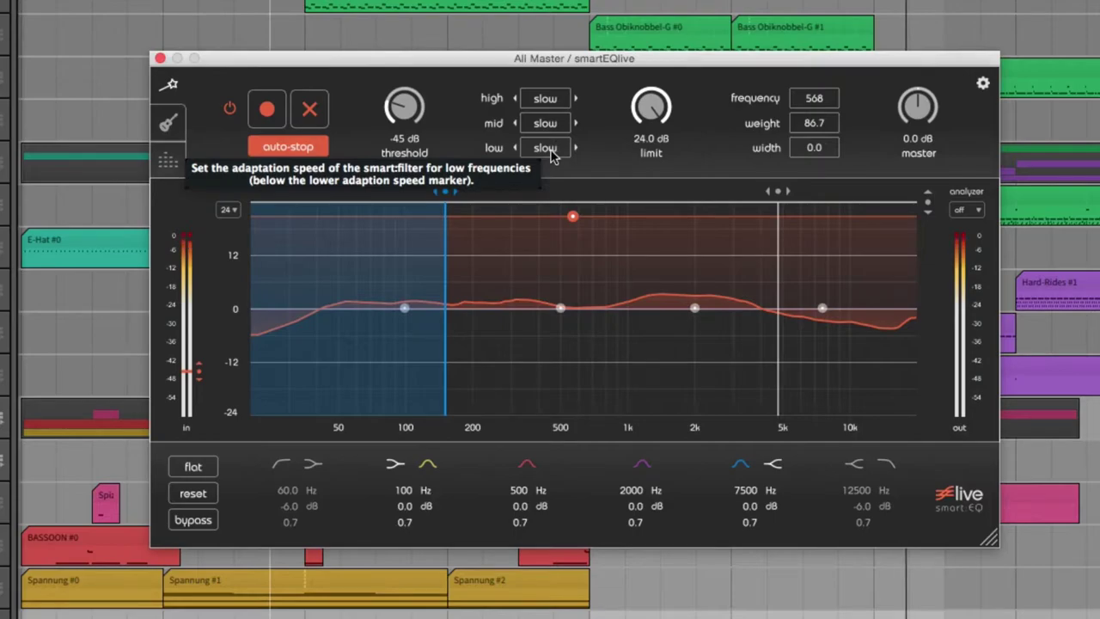
{"action": "scroll", "coordinate": [427, 90], "scroll_direction": "up", "scroll_amount": 5}
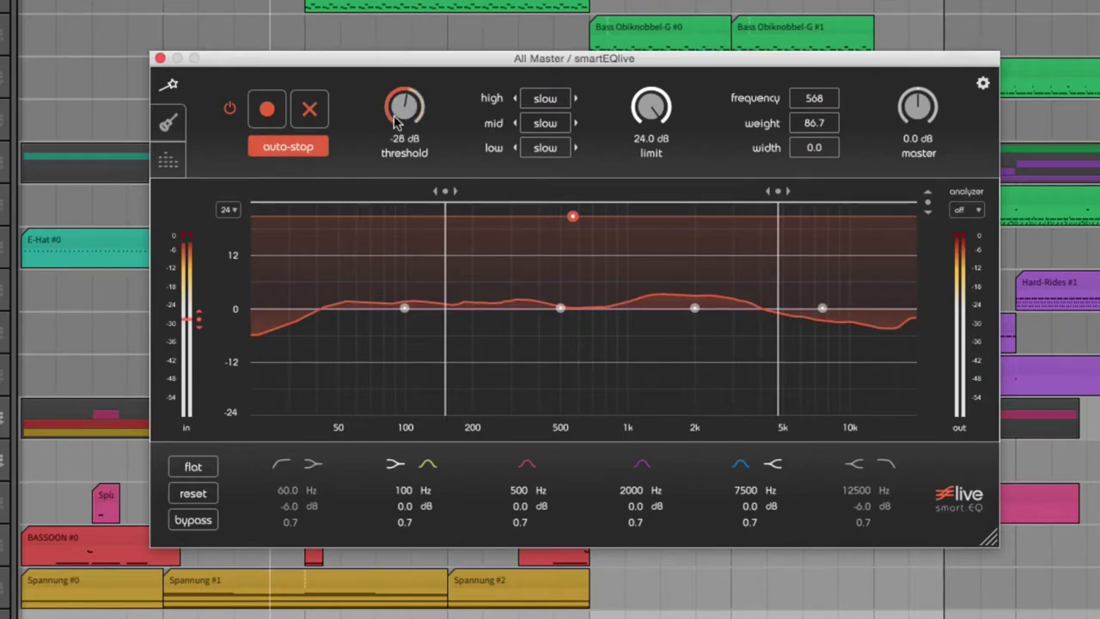
- In the profile panel, cut the 100 Hz band to -5.2 dB and 500 Hz to -2.0 dB
{"action": "left_click", "coordinate": [178, 170]}
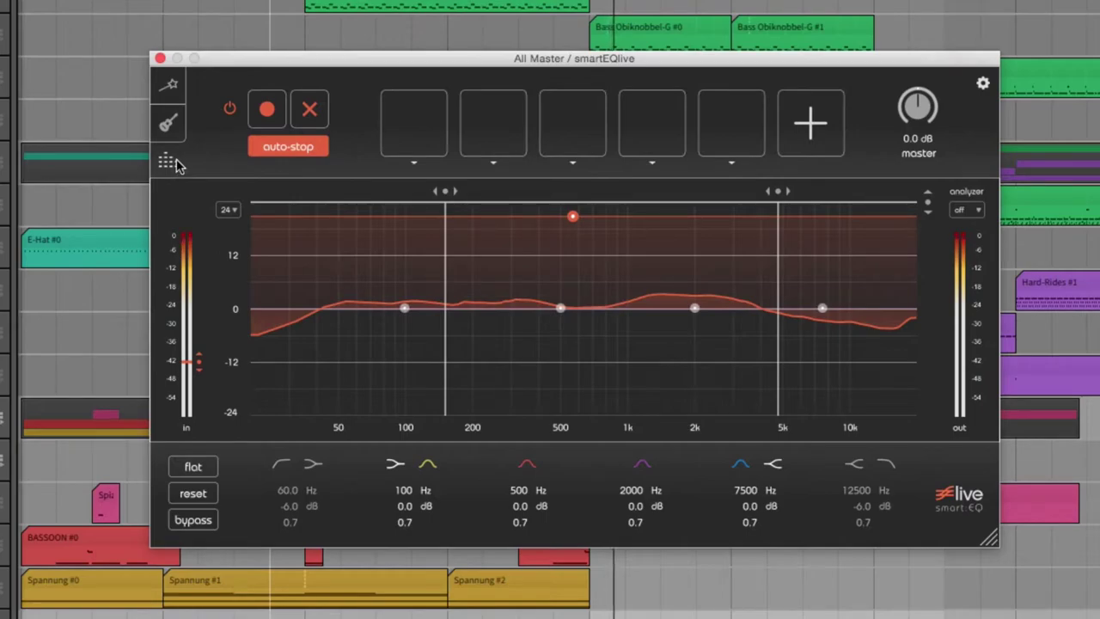
{"action": "left_click", "coordinate": [169, 127]}
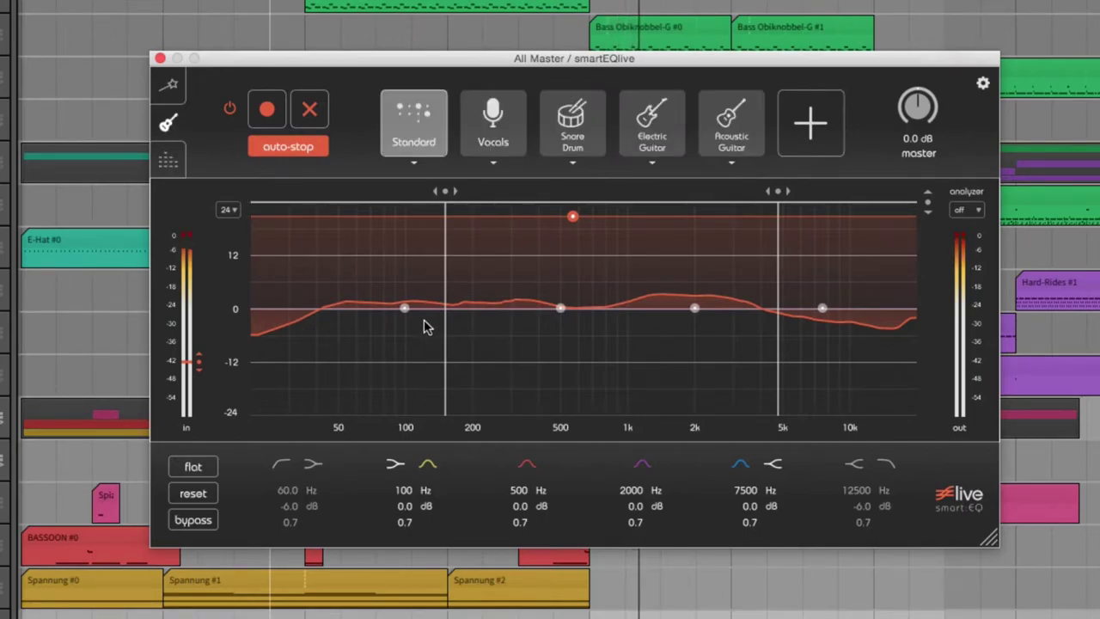
{"action": "left_click_drag", "start_coordinate": [409, 312], "coordinate": [409, 324]}
{"action": "left_click_drag", "start_coordinate": [557, 309], "coordinate": [560, 317]}
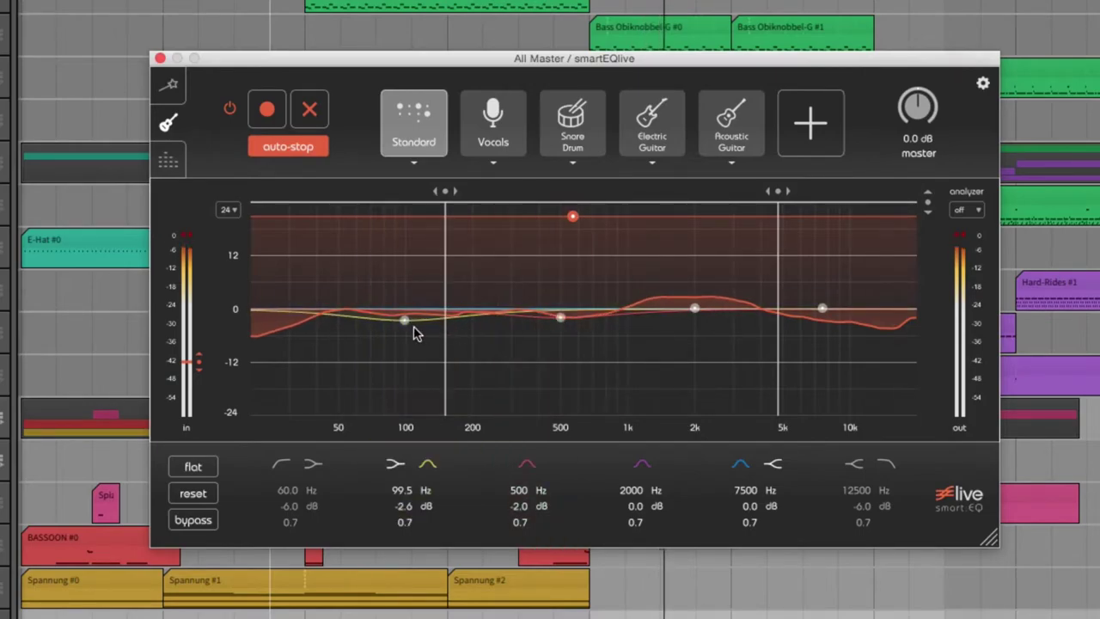
{"action": "left_click_drag", "start_coordinate": [410, 326], "coordinate": [404, 334]}
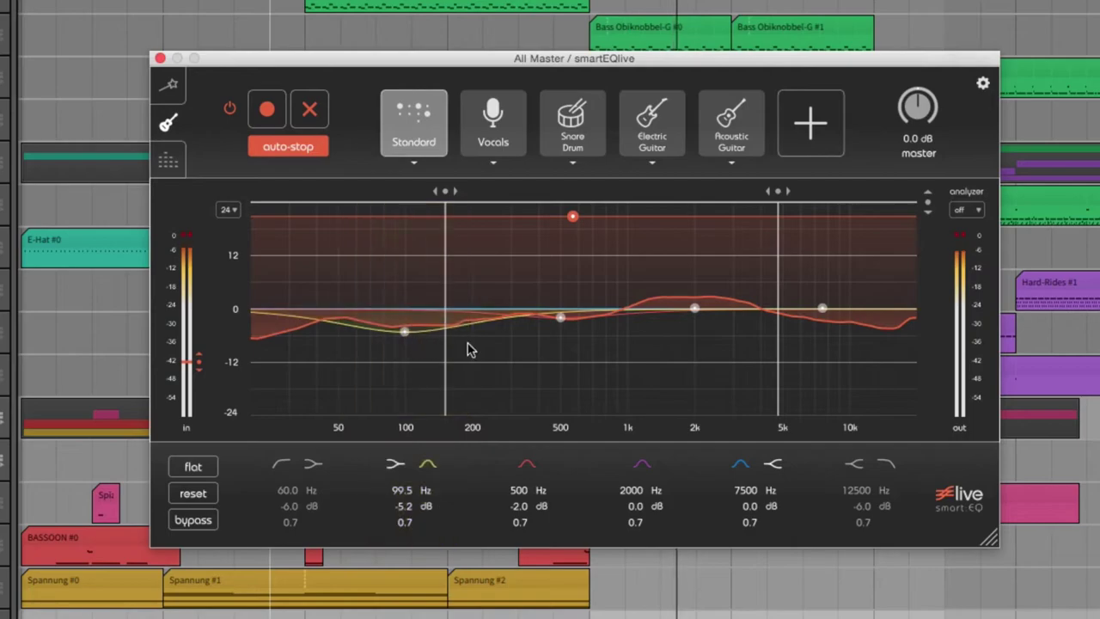
- Save the current settings as a new profile named 'myprofile'
{"action": "left_click", "coordinate": [810, 127]}
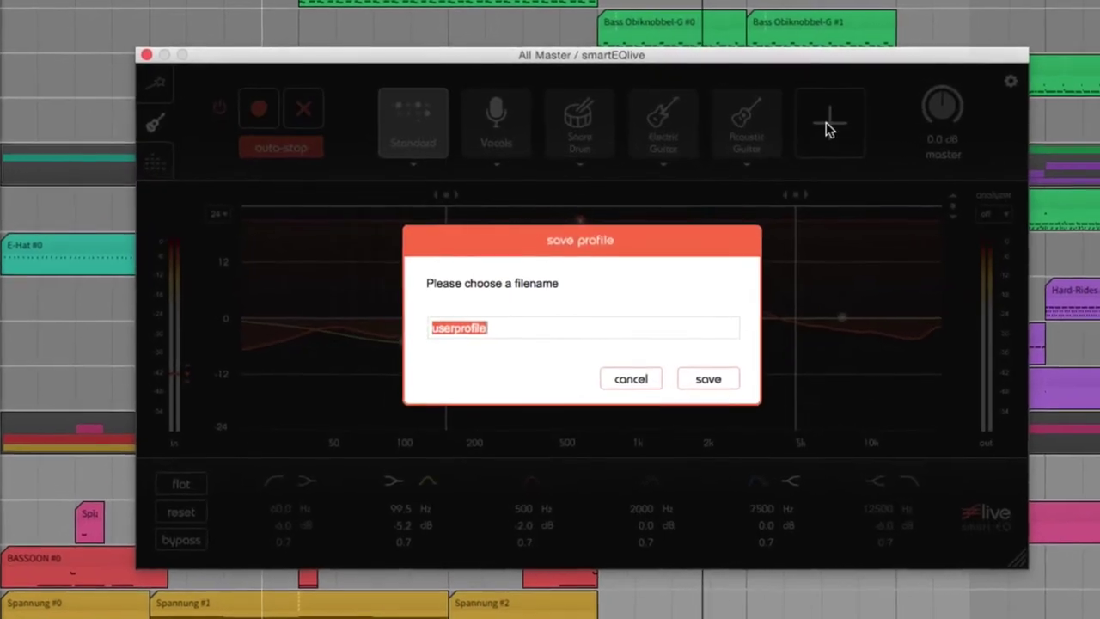
{"action": "type", "text": "myprofil"}
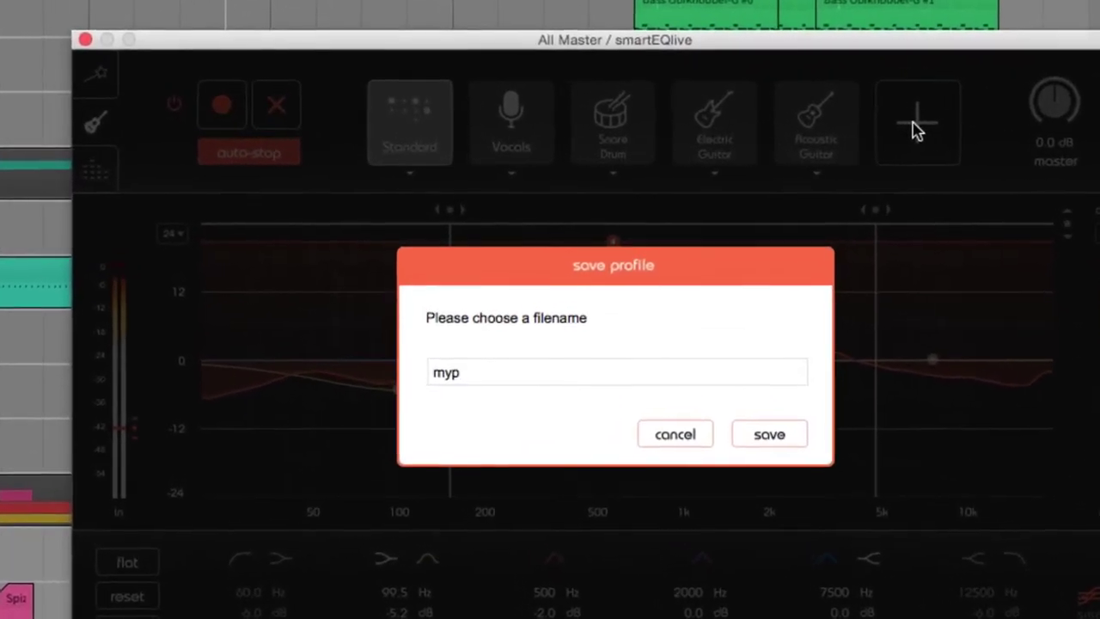
{"action": "type", "text": "e"}
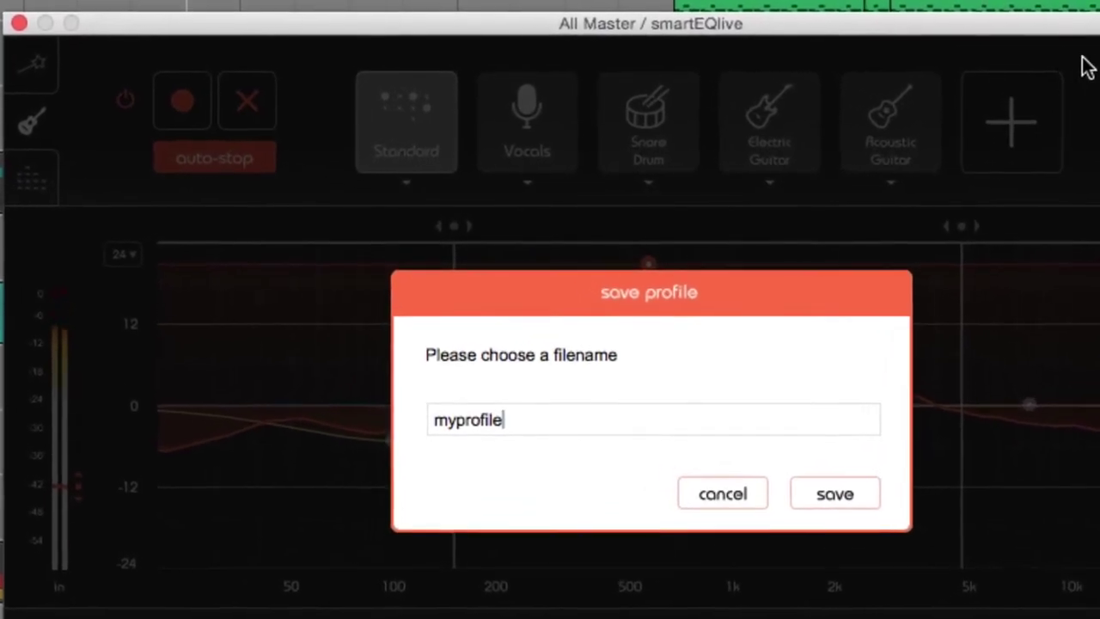
{"action": "left_click", "coordinate": [855, 515]}
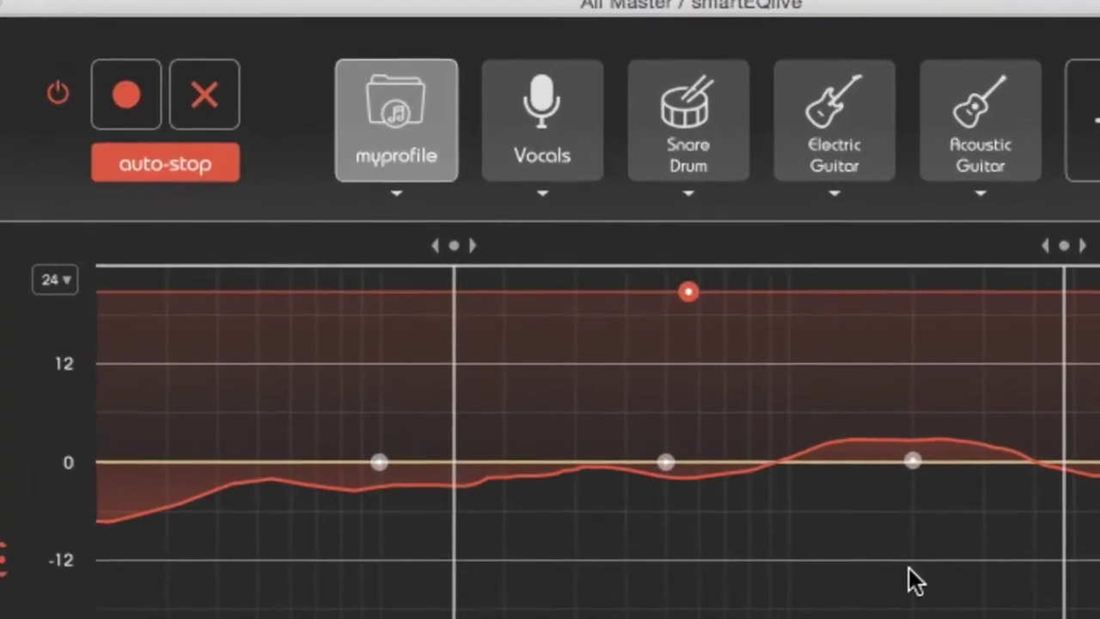